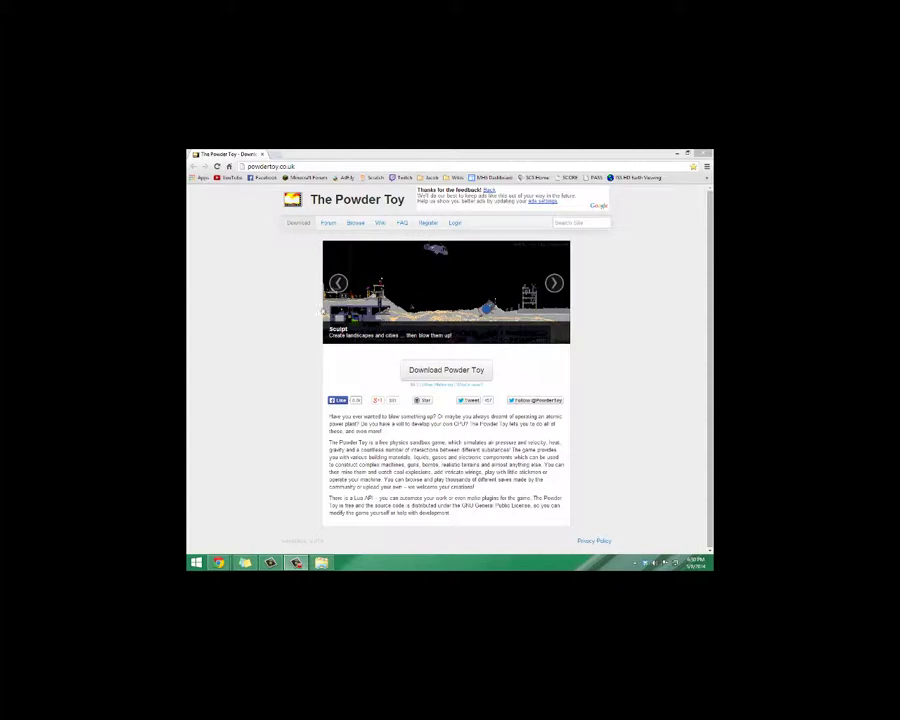
# Go to the Register page from the powdertoy.co.uk top navigation bar
pyautogui.click(425, 224)
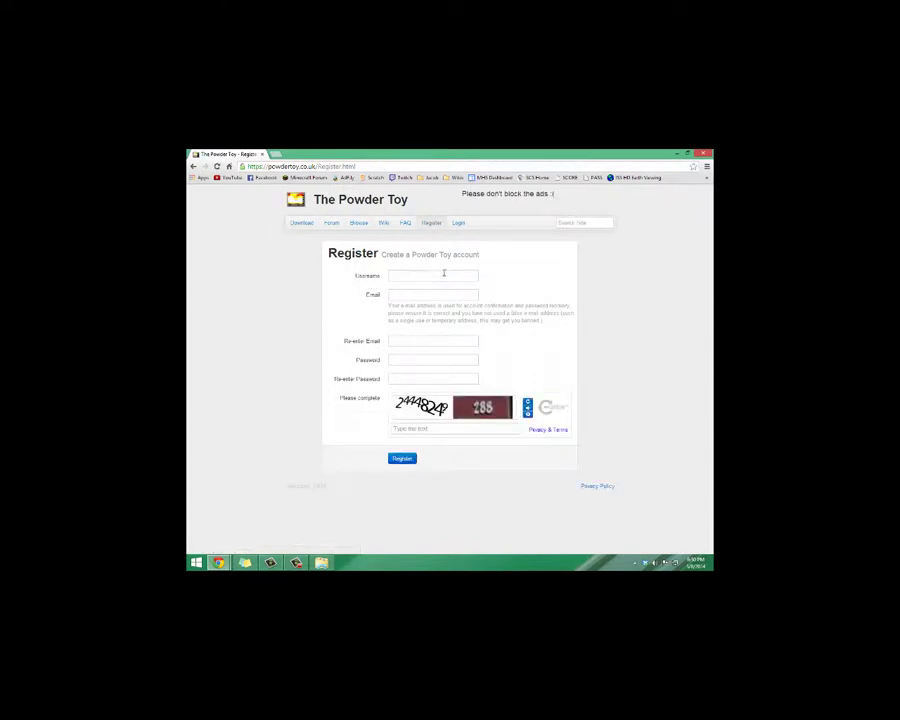
# Move through the Username, Email, Re-enter Email, Password and captcha fields, leaving all blank
pyautogui.click(444, 275)
pyautogui.click(416, 276)
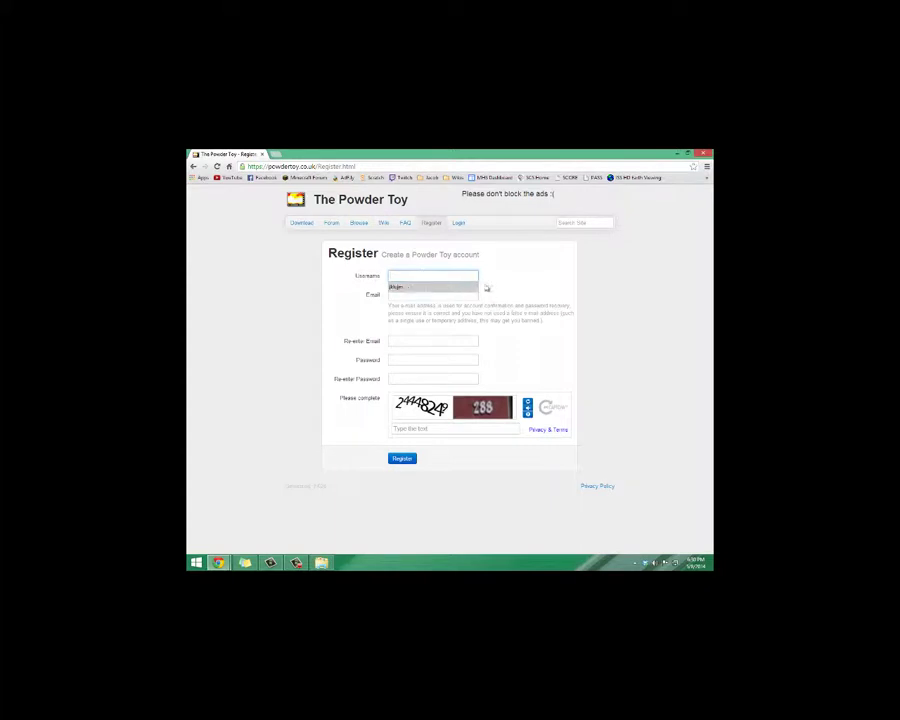
pyautogui.press('Escape')
pyautogui.click(422, 294)
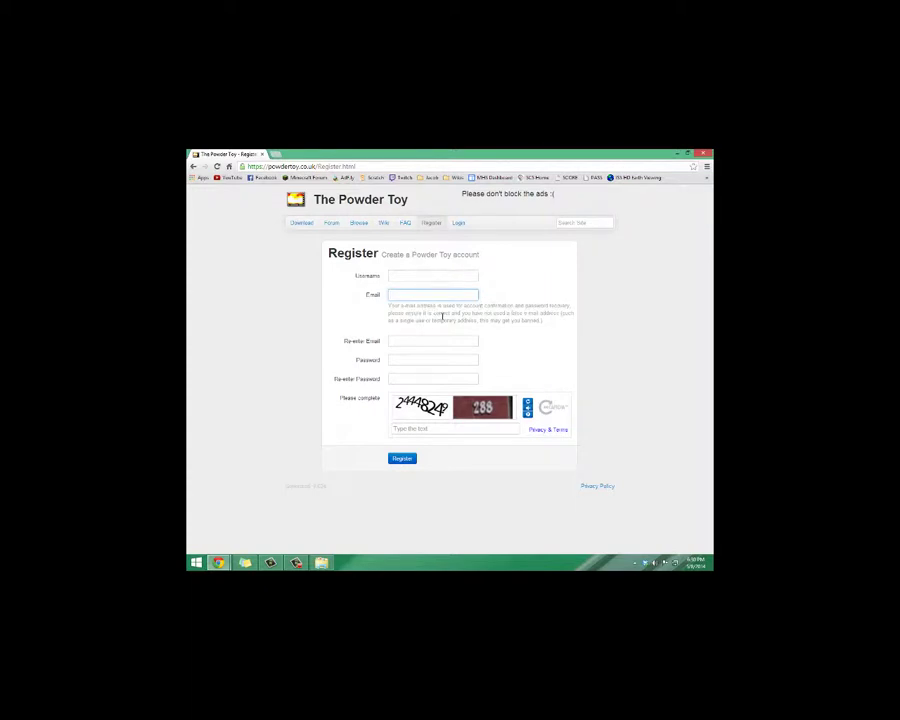
pyautogui.click(497, 304)
pyautogui.click(445, 340)
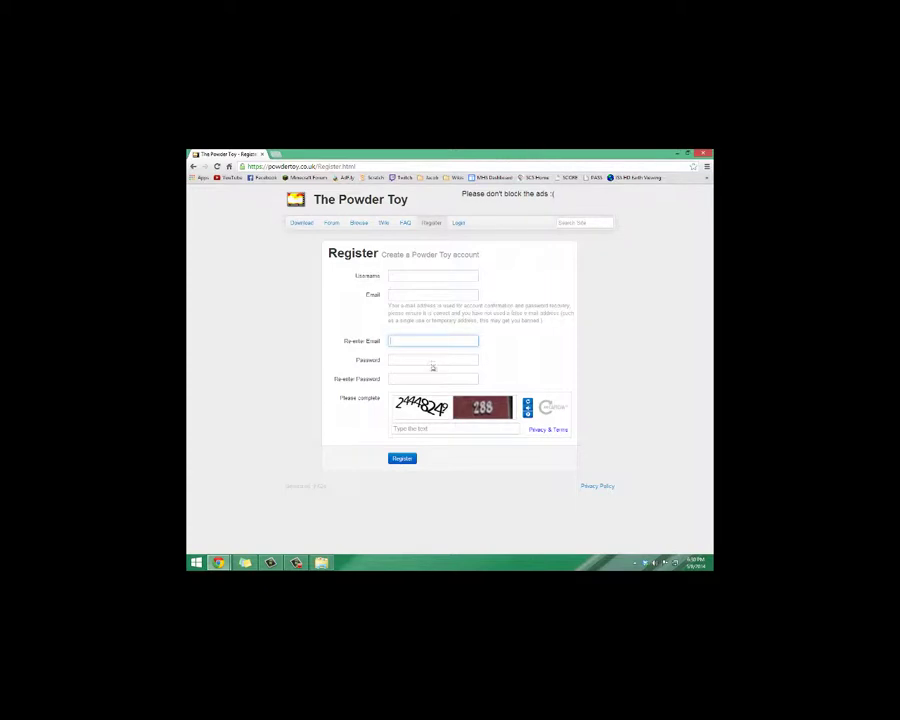
pyautogui.press('Tab')
pyautogui.press('Tab')
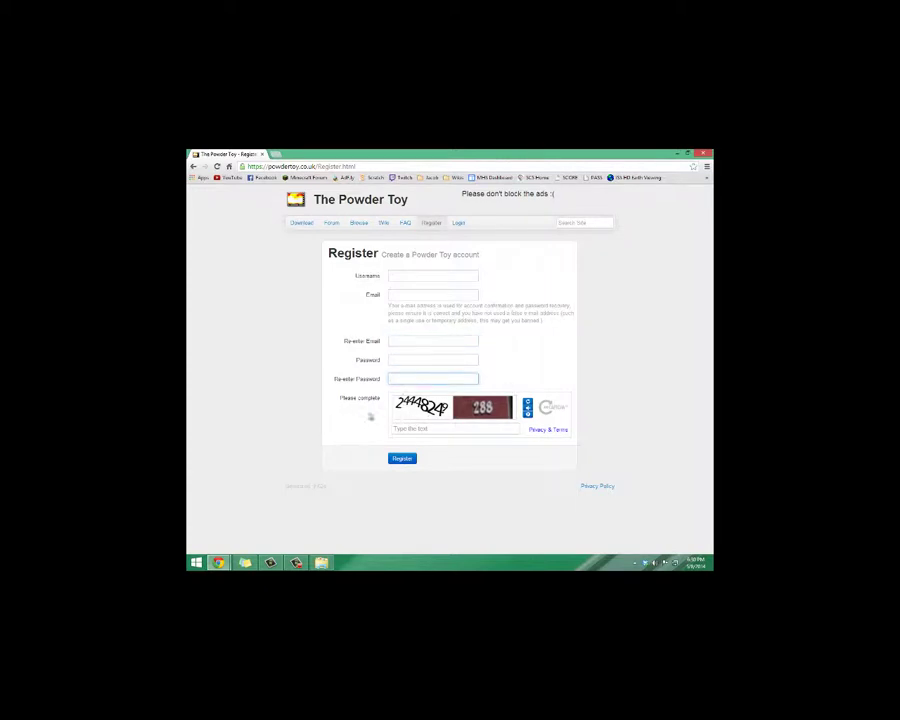
pyautogui.click(407, 430)
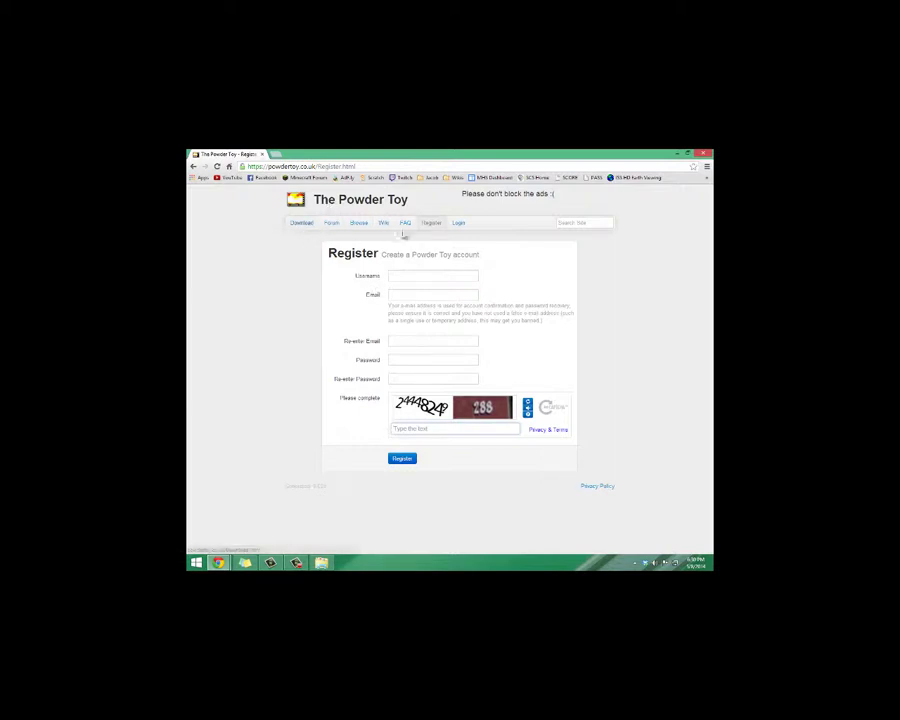
# Download the Powder Toy zip from the Download page and check it on the download shelf
pyautogui.click(298, 225)
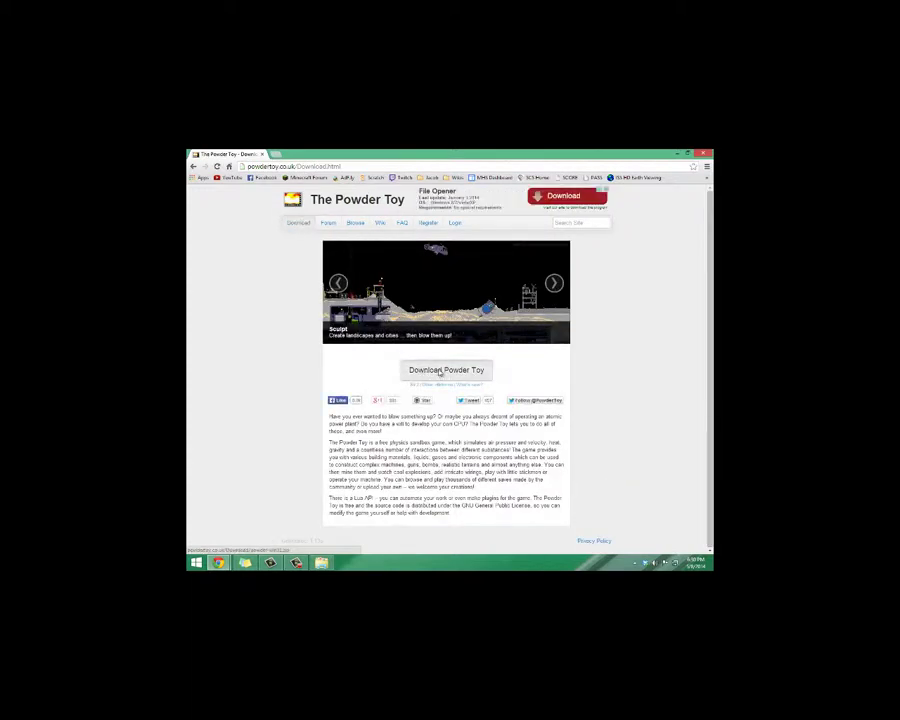
pyautogui.click(444, 372)
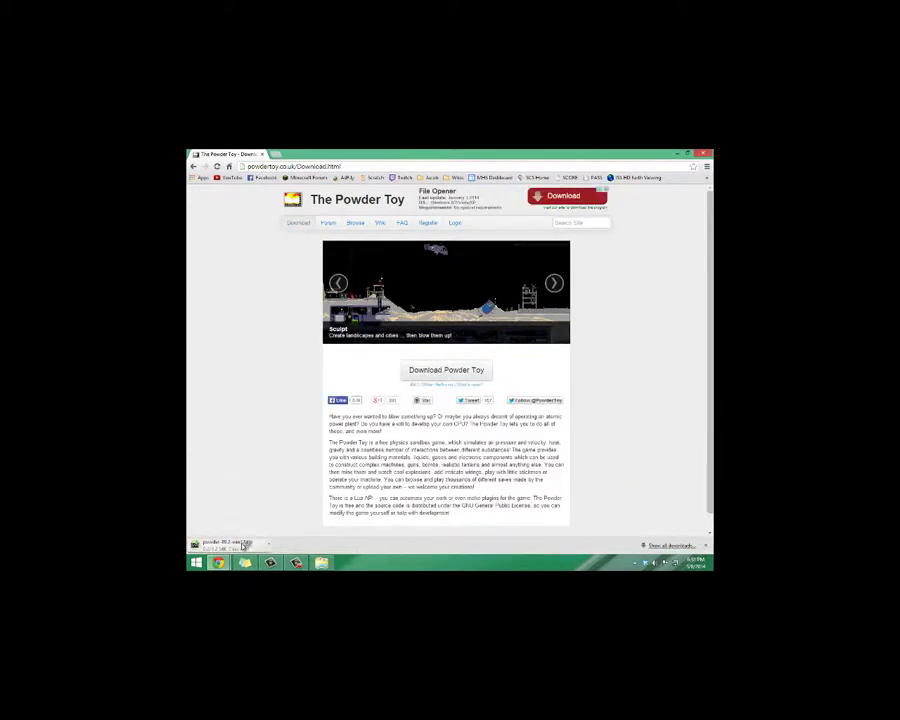
pyautogui.rightClick(236, 543)
pyautogui.click(235, 546)
# Open powder-89.2-win32.zip in 7-Zip, move its window left, and select all four files
pyautogui.click(218, 543)
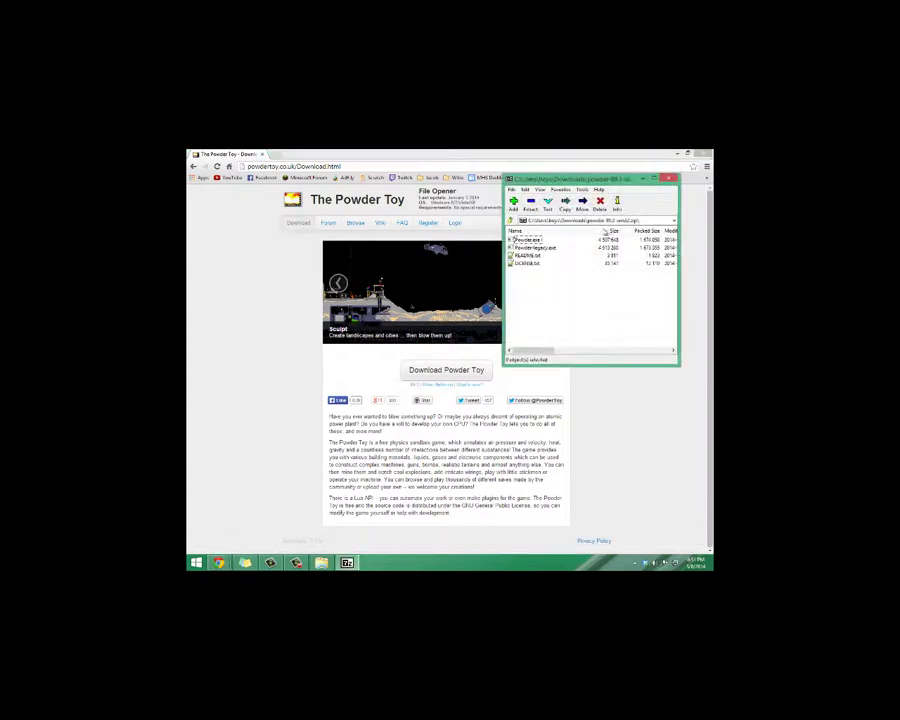
pyautogui.moveTo(580, 178); pyautogui.dragTo(351, 251)
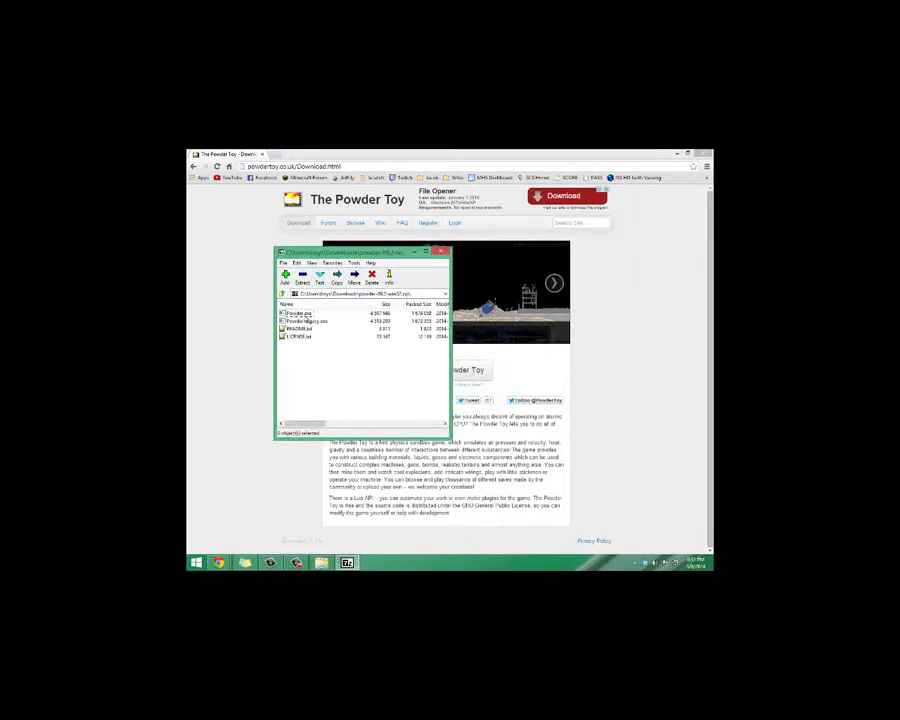
pyautogui.moveTo(305, 345); pyautogui.dragTo(295, 313)
# Narrow the archive's file selection down to Powder.exe
pyautogui.click(298, 313)
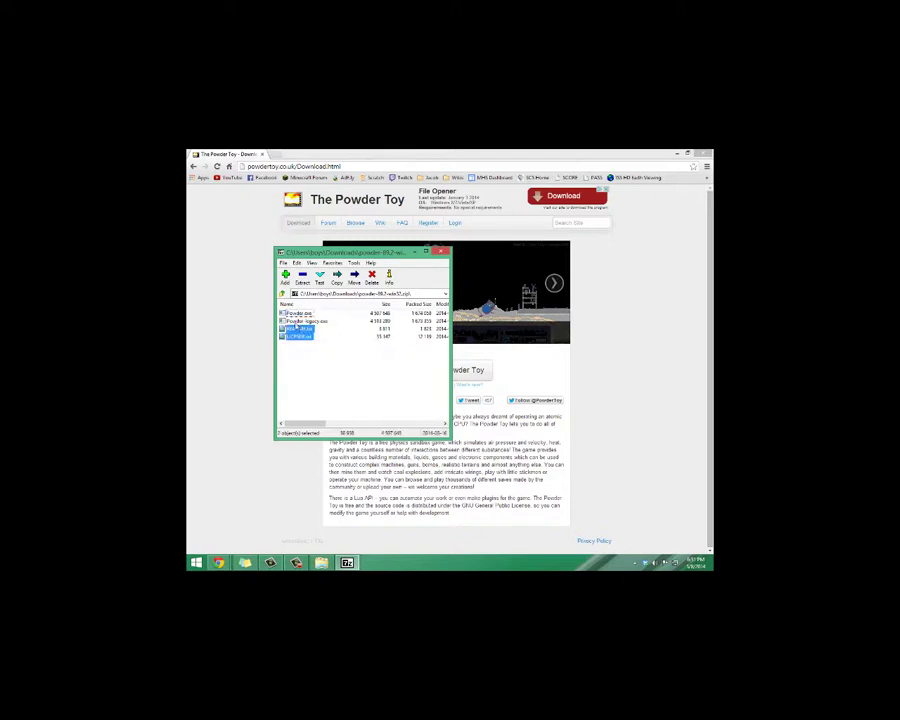
pyautogui.click(305, 320)
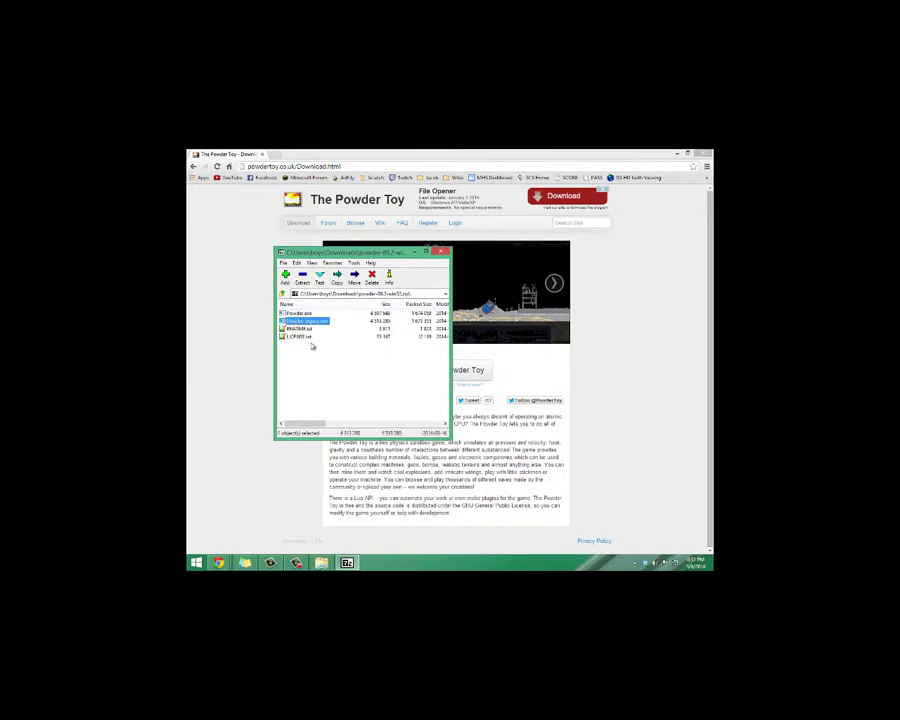
pyautogui.click(305, 353)
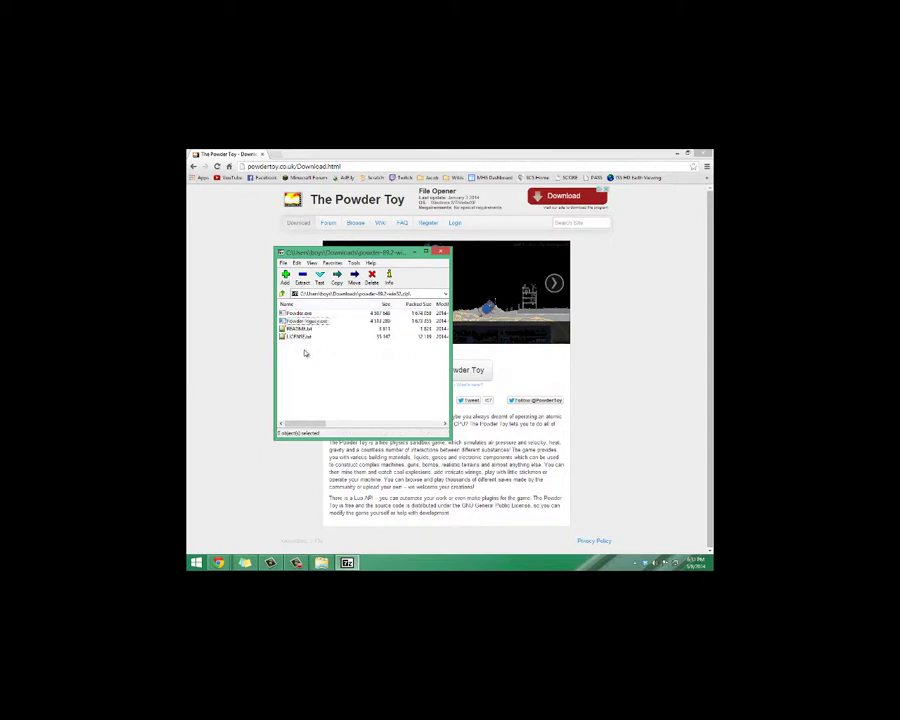
pyautogui.click(305, 321)
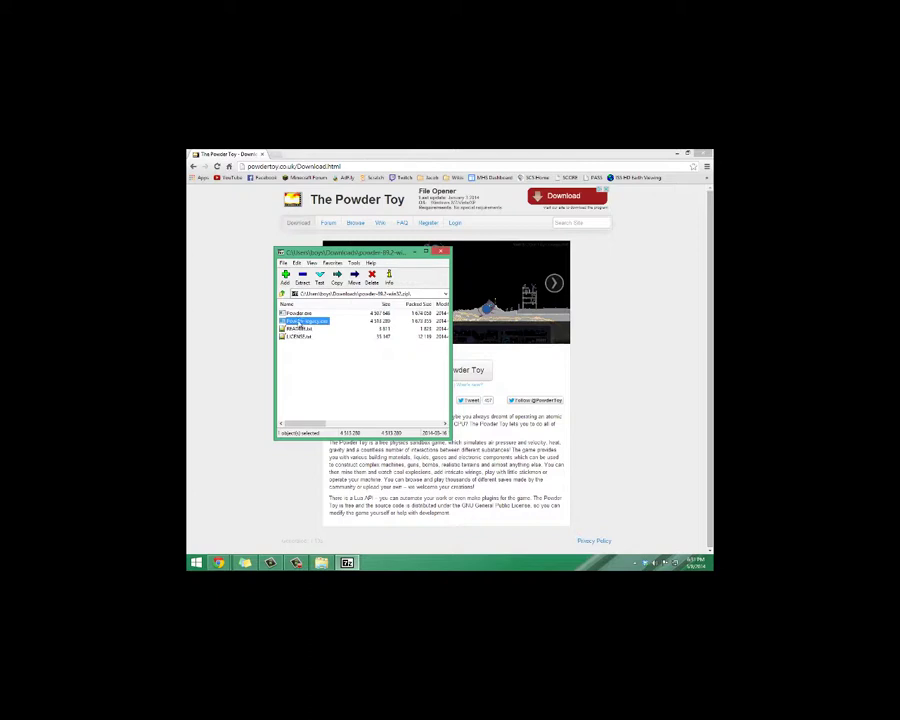
pyautogui.press('Up')
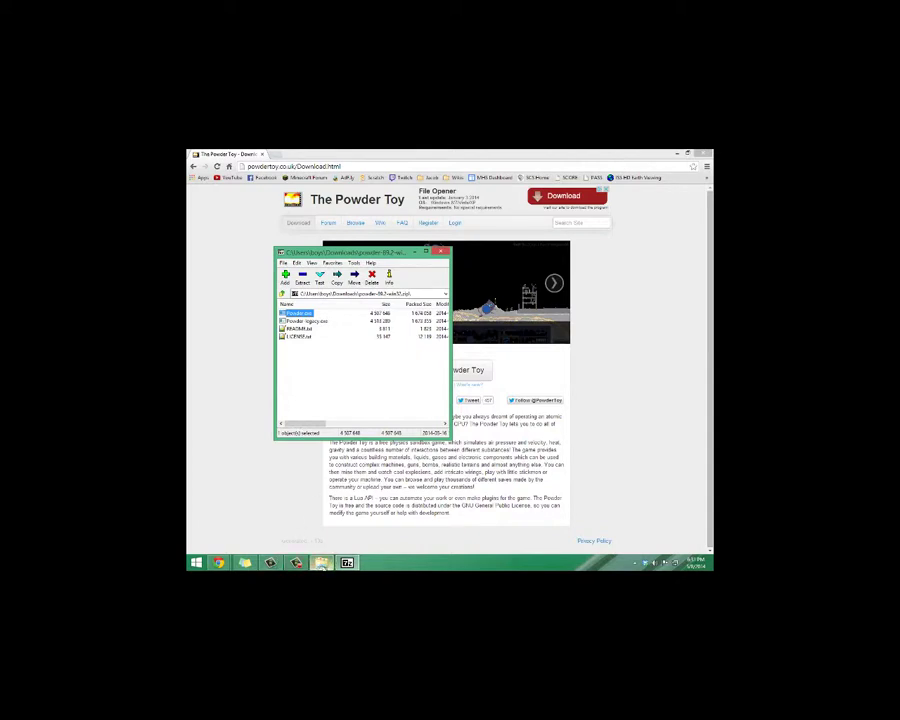
pyautogui.moveTo(321, 564)
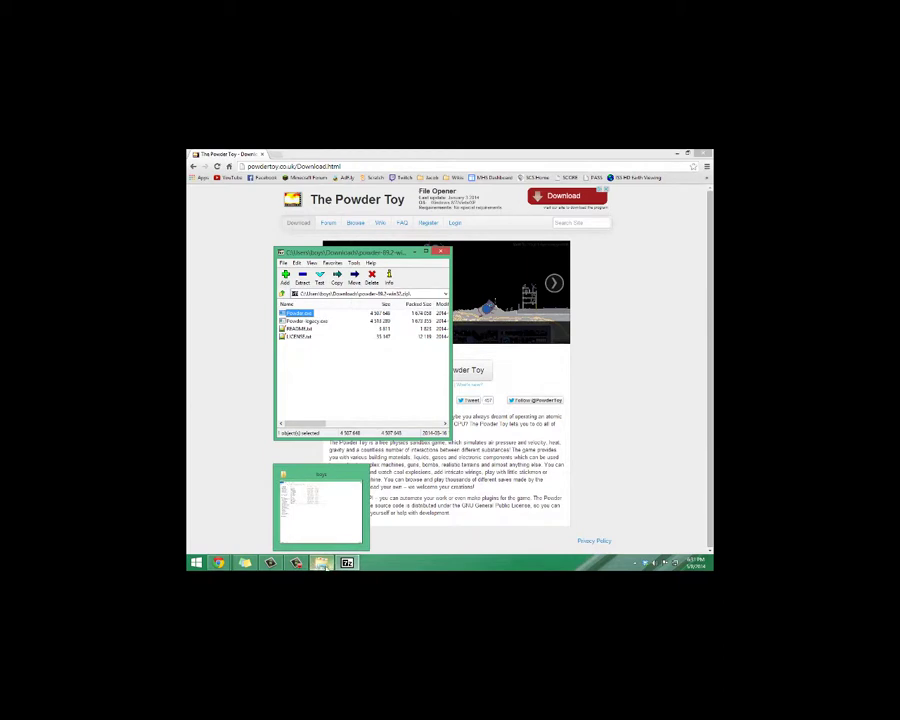
# In File Explorer, open Local Disk (C:), then Users, then the user's home folder
pyautogui.click(321, 564)
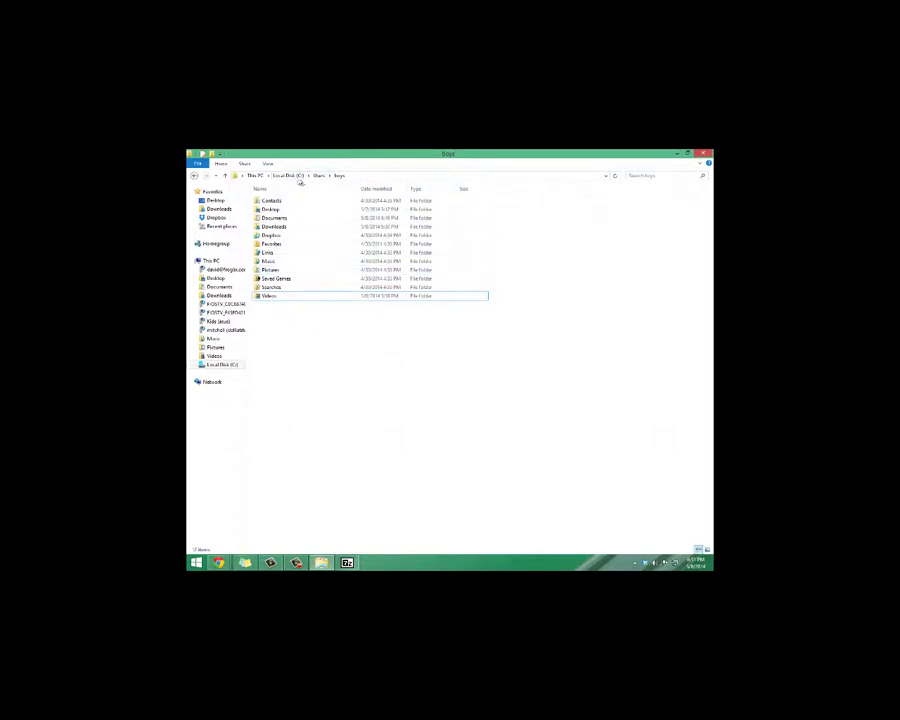
pyautogui.click(288, 176)
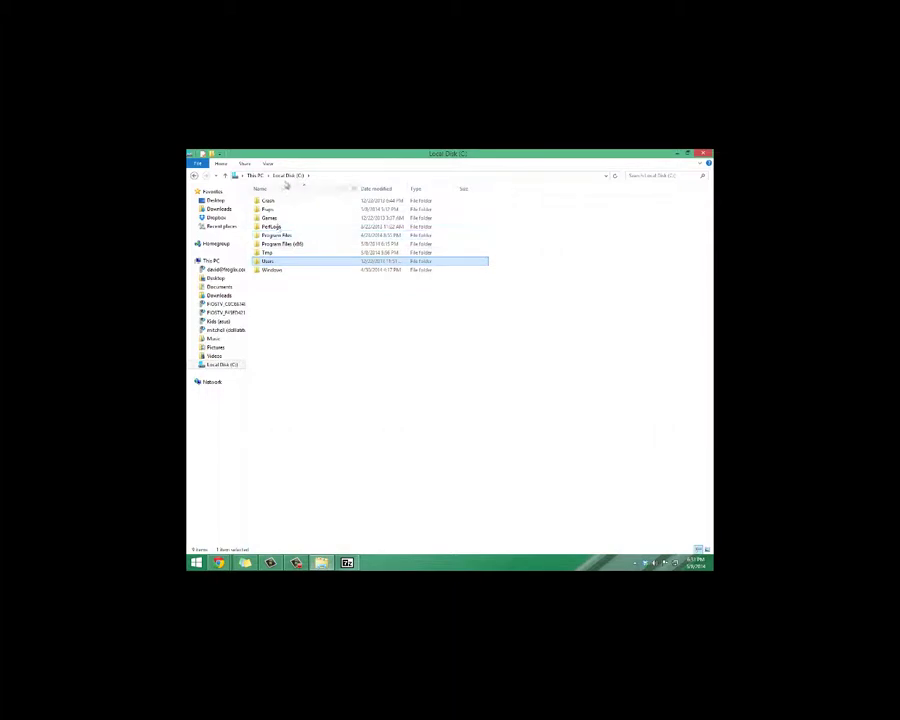
pyautogui.hotkey('alt', 'Up')
pyautogui.doubleClick(285, 263)
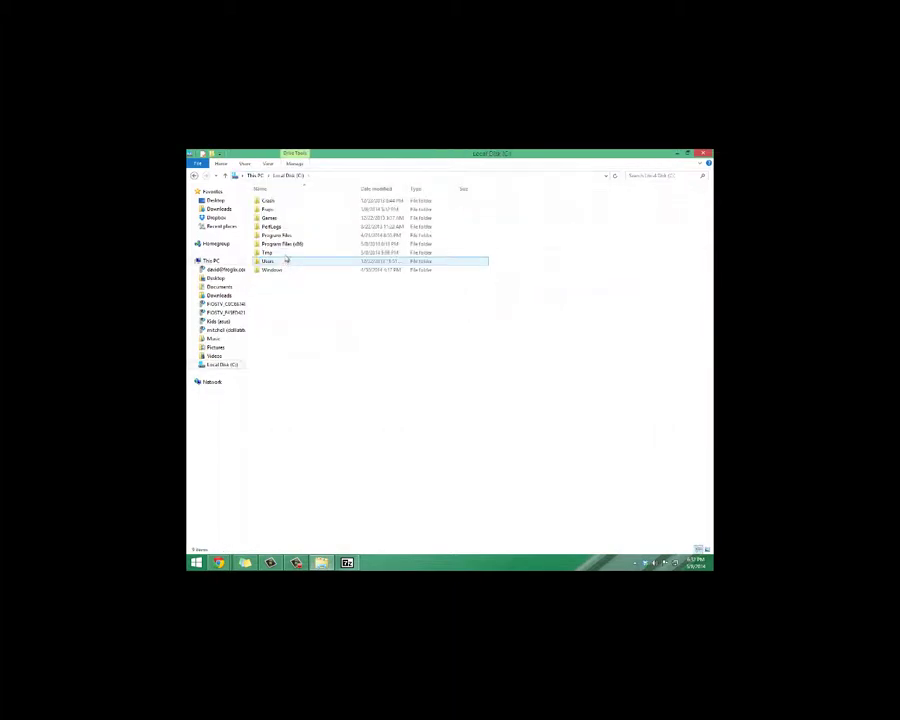
pyautogui.doubleClick(286, 261)
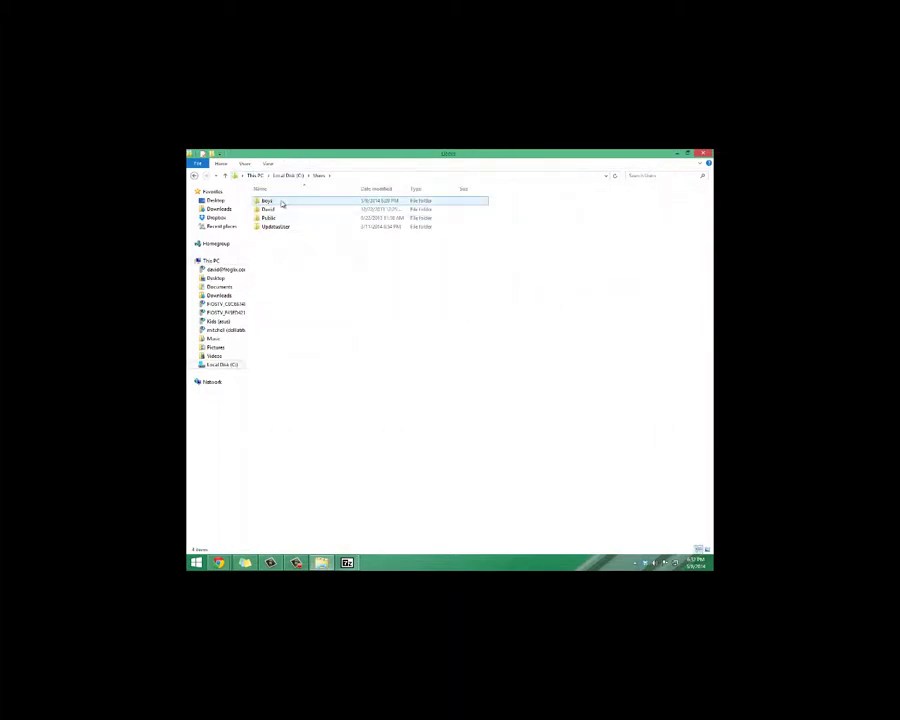
pyautogui.doubleClick(282, 203)
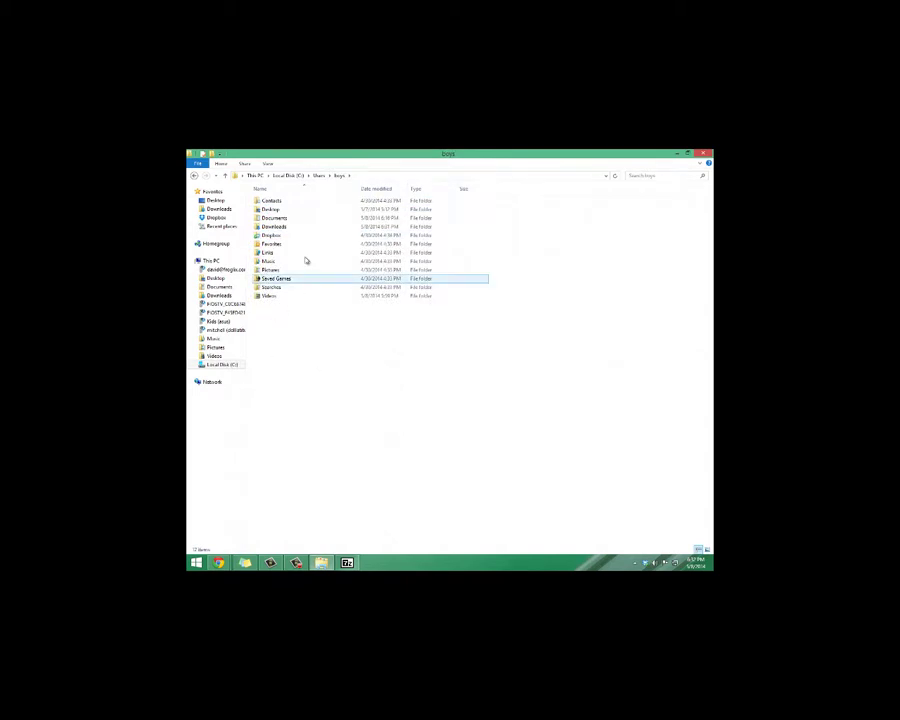
# Add a backslash to the address-bar path and pick AppData from the suggestions
pyautogui.click(404, 176)
pyautogui.click(403, 175)
pyautogui.write('\\Users\\boys\\')
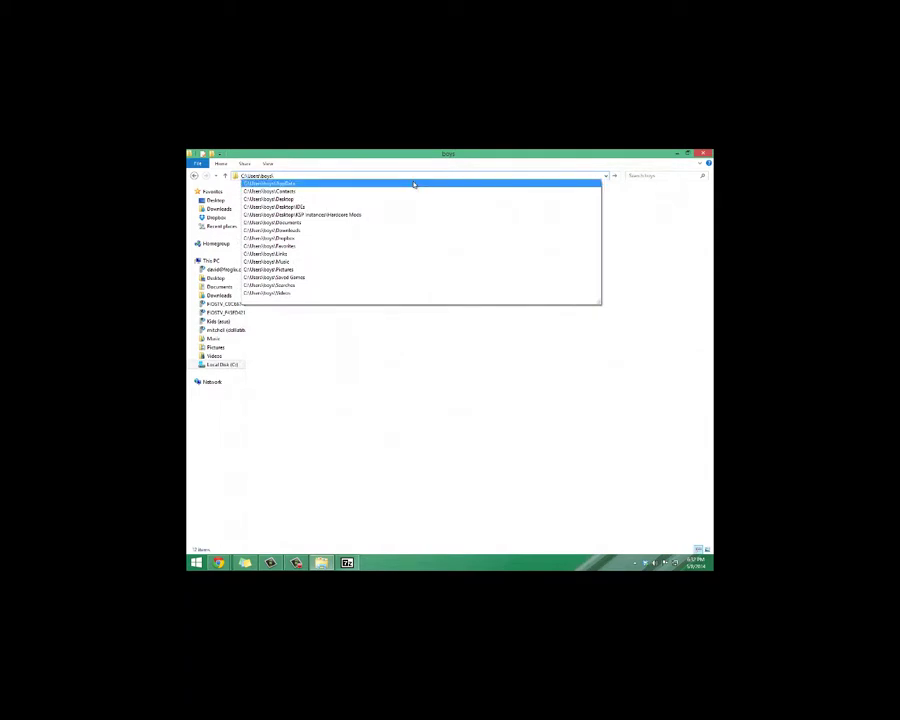
pyautogui.click(414, 184)
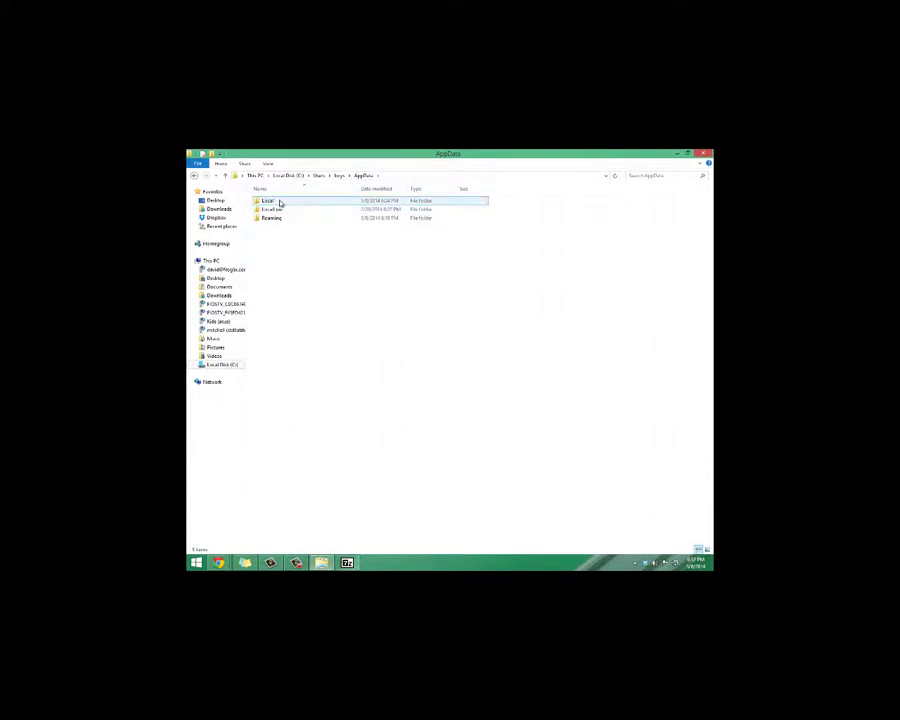
# Open Local, VirtualStore, Program Files, then the Powder folder
pyautogui.doubleClick(268, 201)
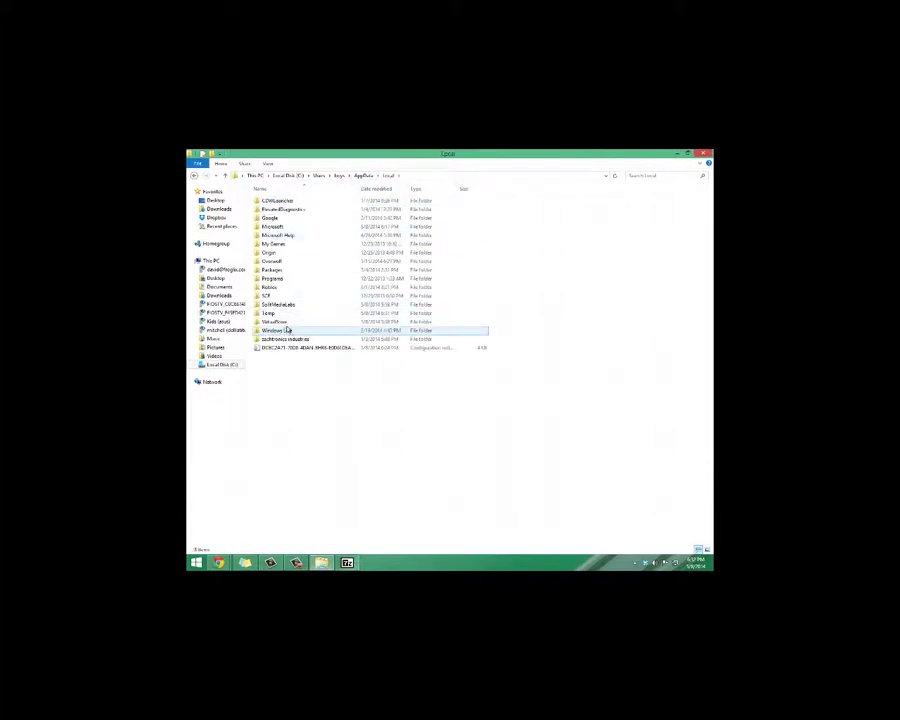
pyautogui.doubleClick(285, 322)
pyautogui.doubleClick(292, 209)
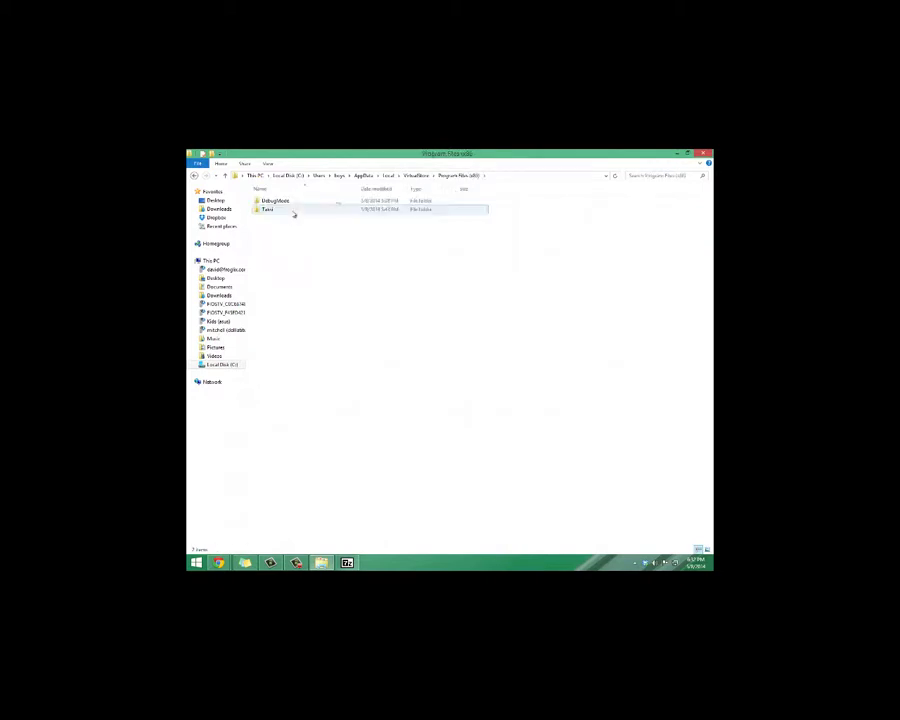
pyautogui.click(410, 176)
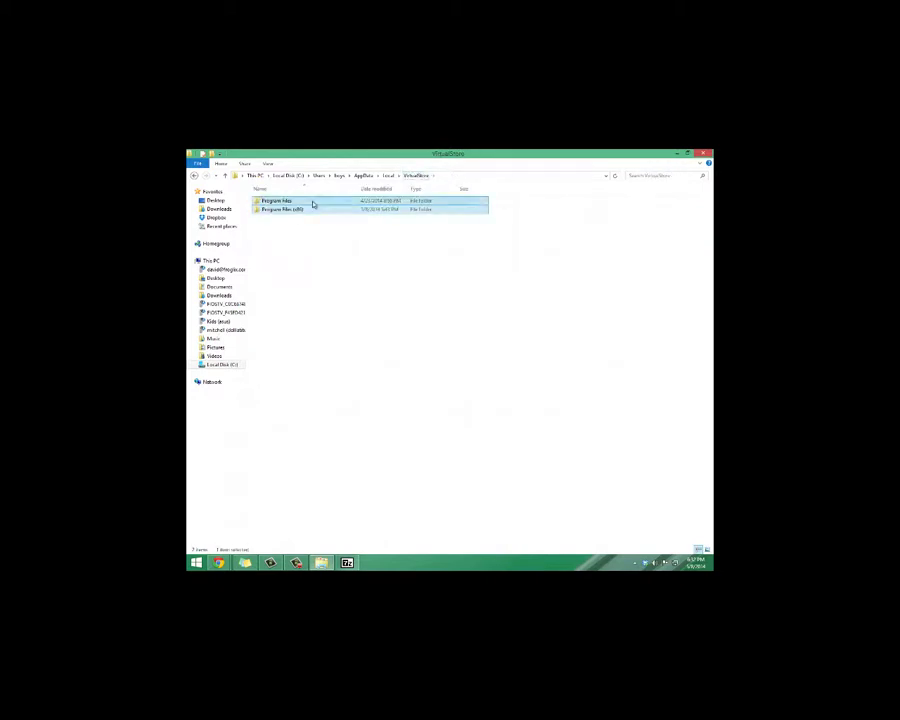
pyautogui.doubleClick(300, 202)
pyautogui.click(282, 220)
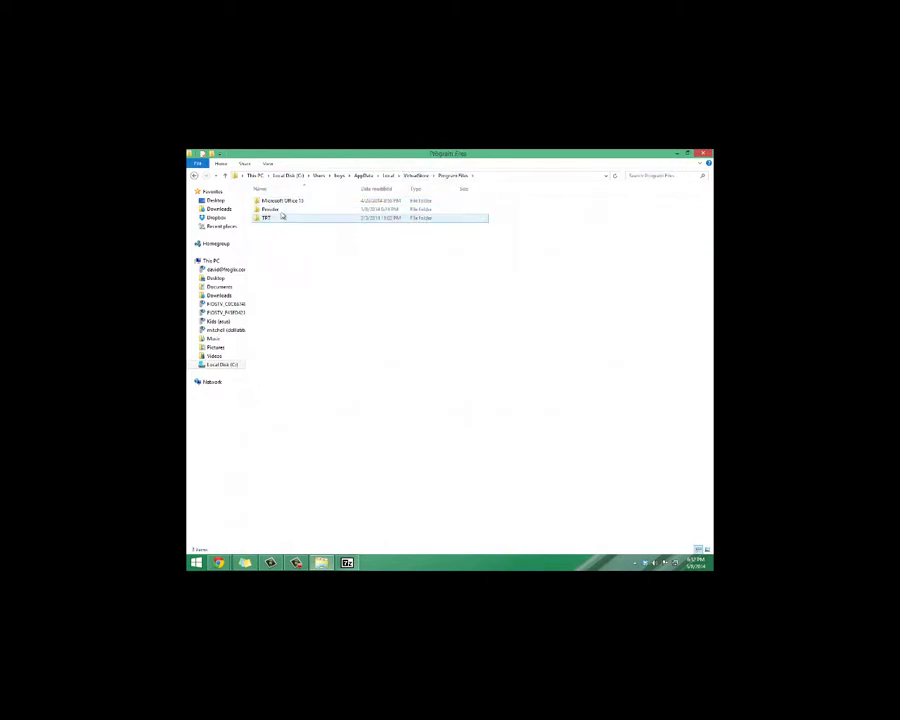
pyautogui.doubleClick(281, 210)
# Select only the Powder application in the Powder folder
pyautogui.moveTo(310, 241); pyautogui.dragTo(281, 243)
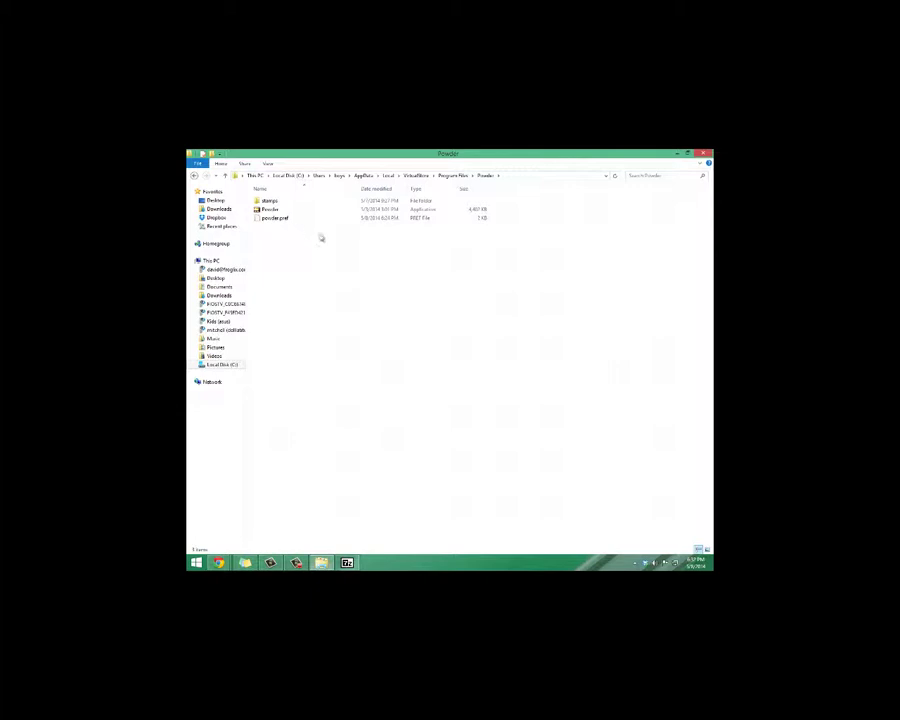
pyautogui.moveTo(381, 187); pyautogui.dragTo(274, 209)
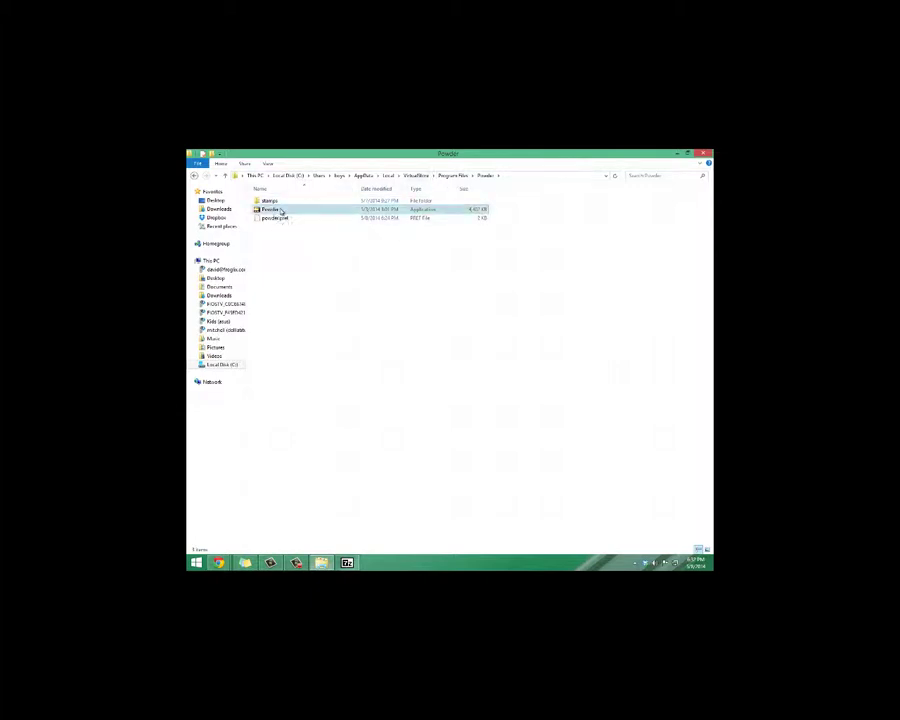
pyautogui.click(274, 209)
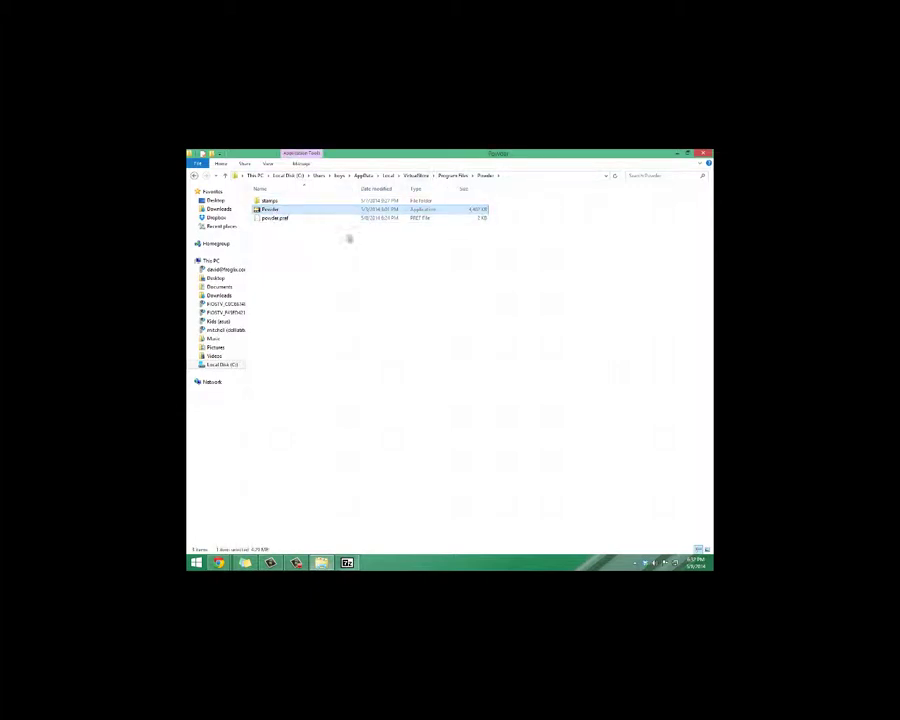
pyautogui.click(313, 255)
pyautogui.click(281, 203)
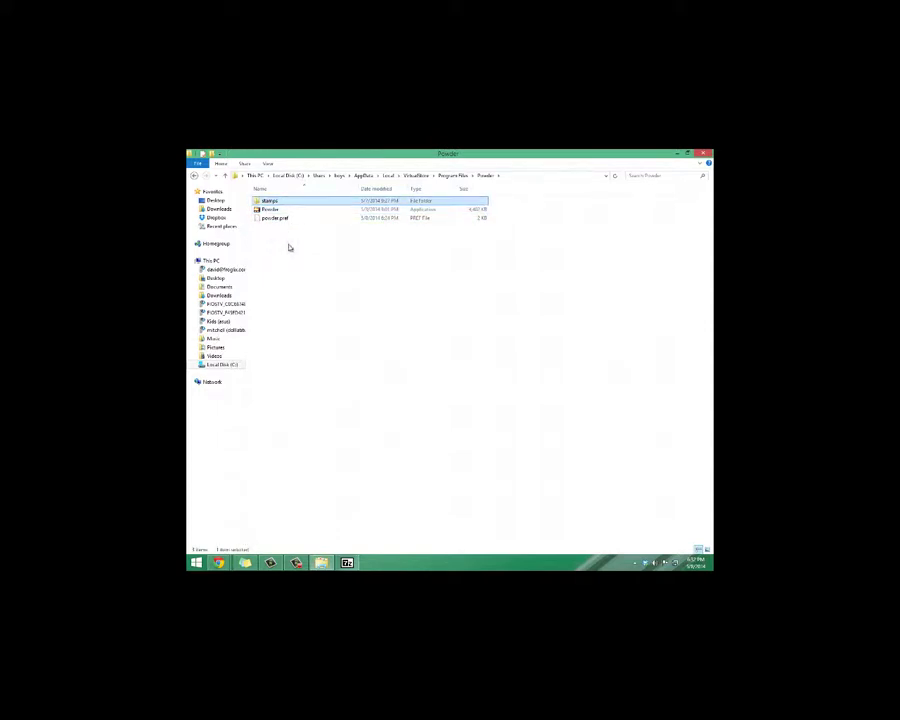
pyautogui.click(307, 228)
pyautogui.click(278, 211)
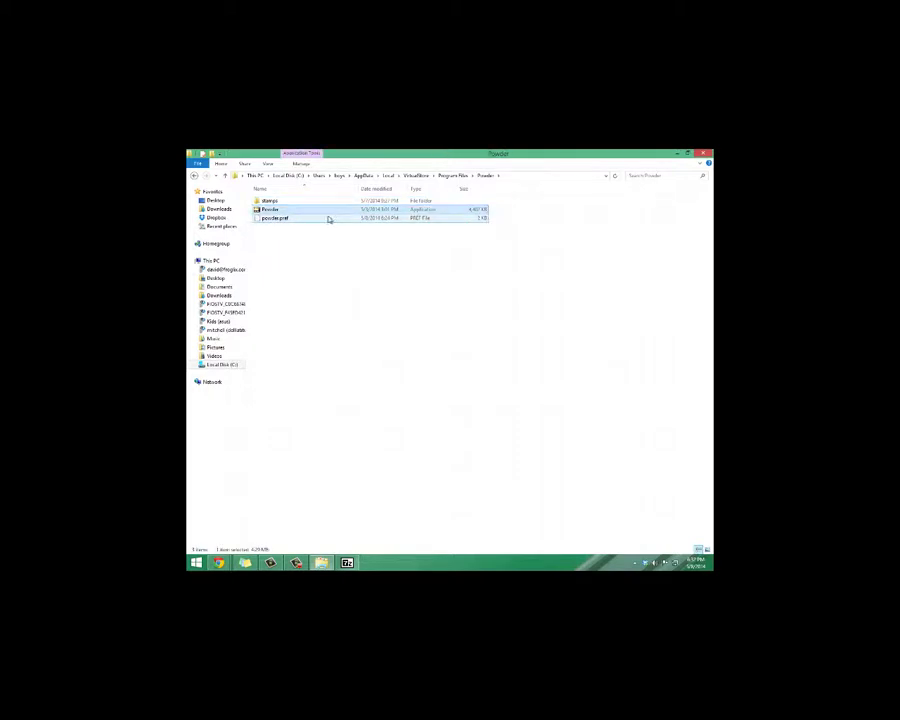
# Launch the Powder application, then open and dismiss the folder's background context menu
pyautogui.doubleClick(276, 213)
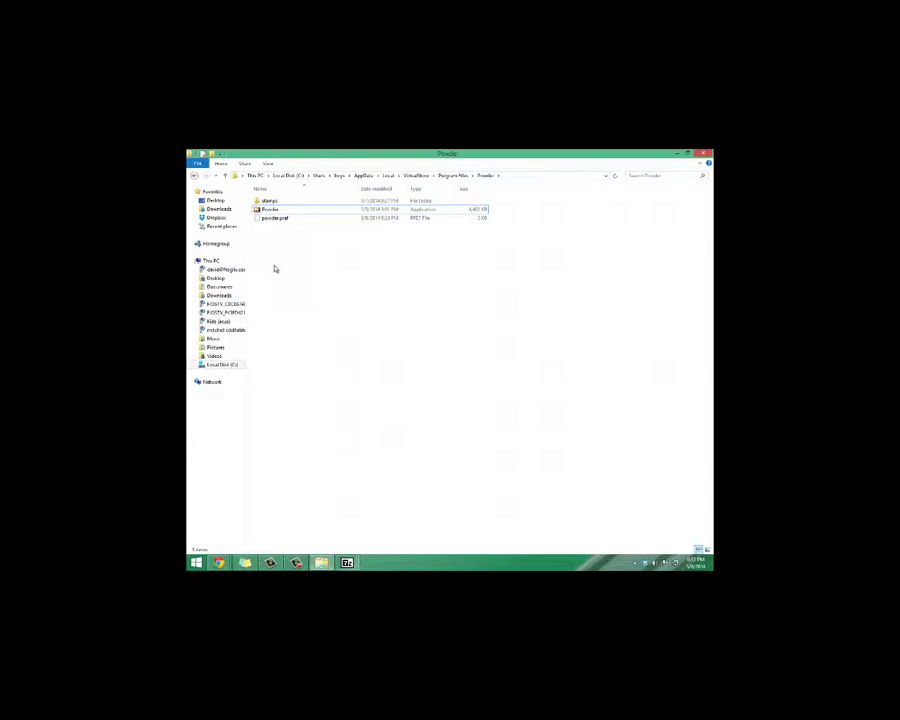
pyautogui.rightClick(290, 215)
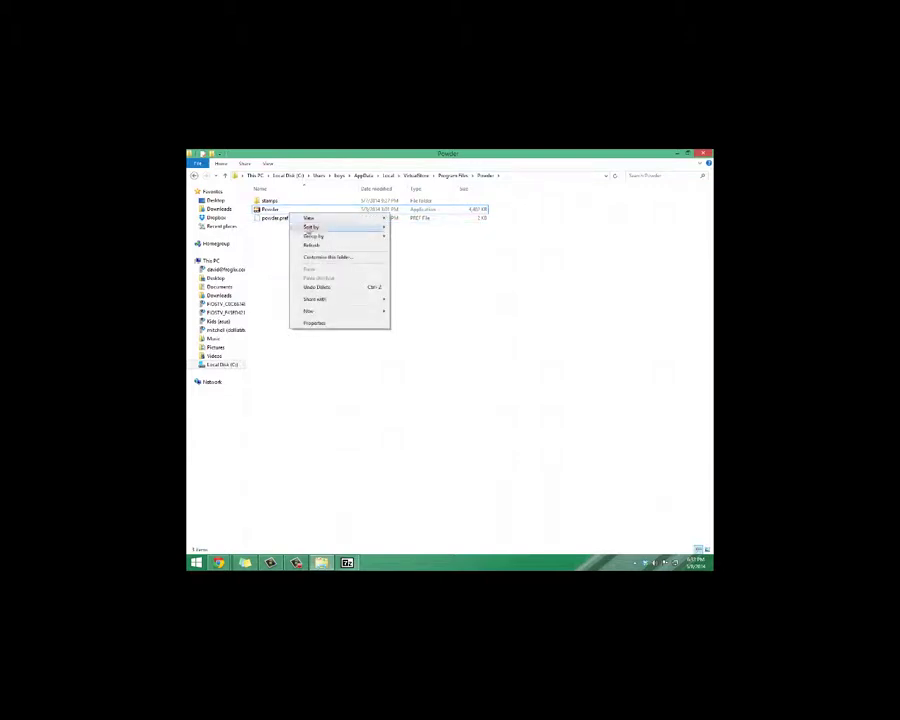
pyautogui.click(274, 221)
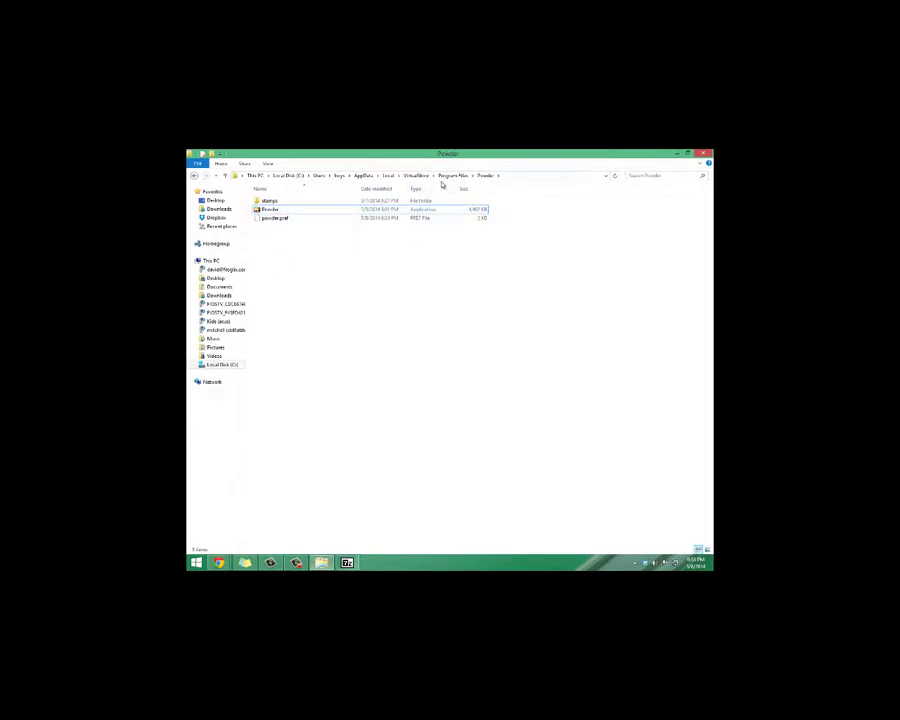
# Bring the 7-Zip archive window forward and close it
pyautogui.click(346, 562)
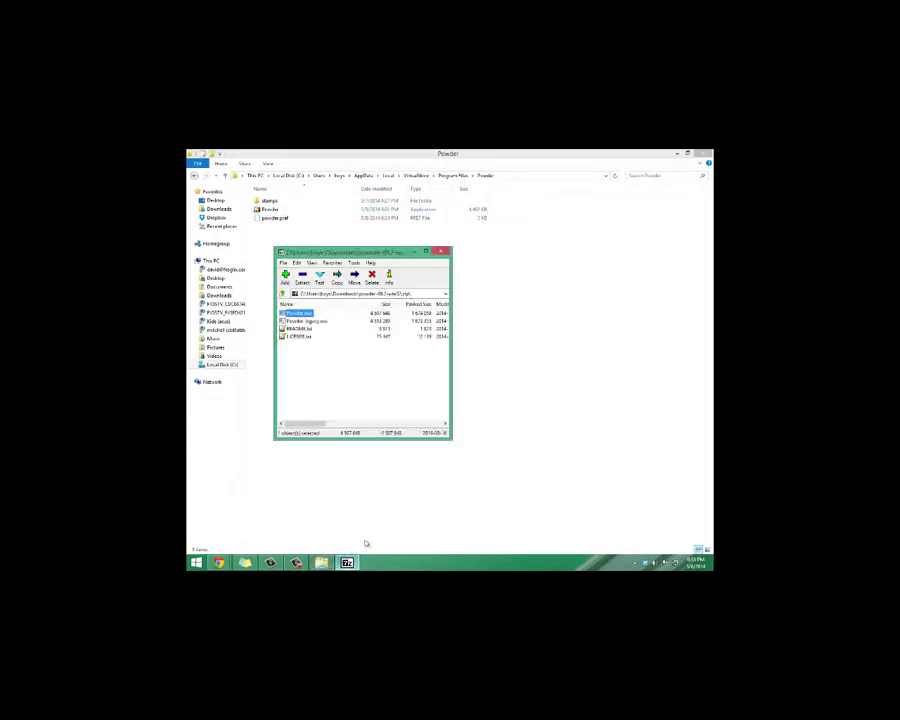
pyautogui.click(441, 251)
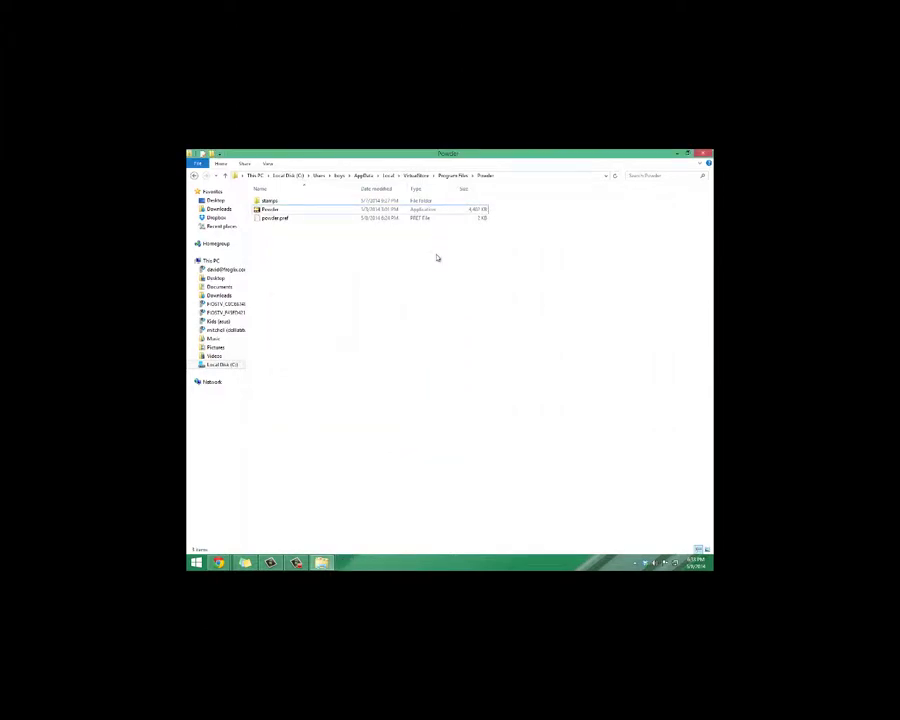